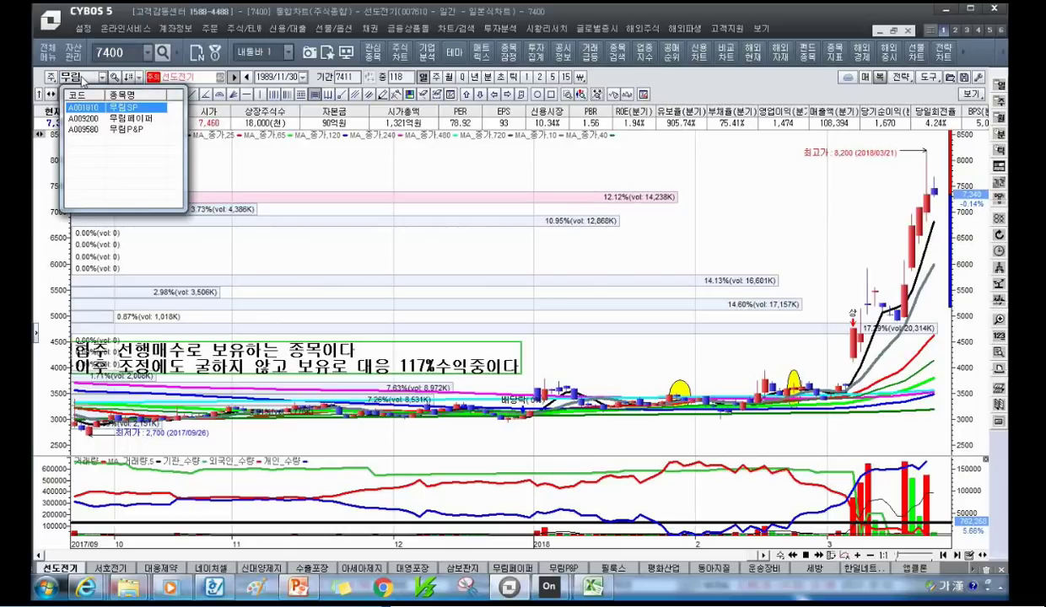
- Load the daily charts of 무림P&P and 신대양제지 (016590) in turn
key("Down")
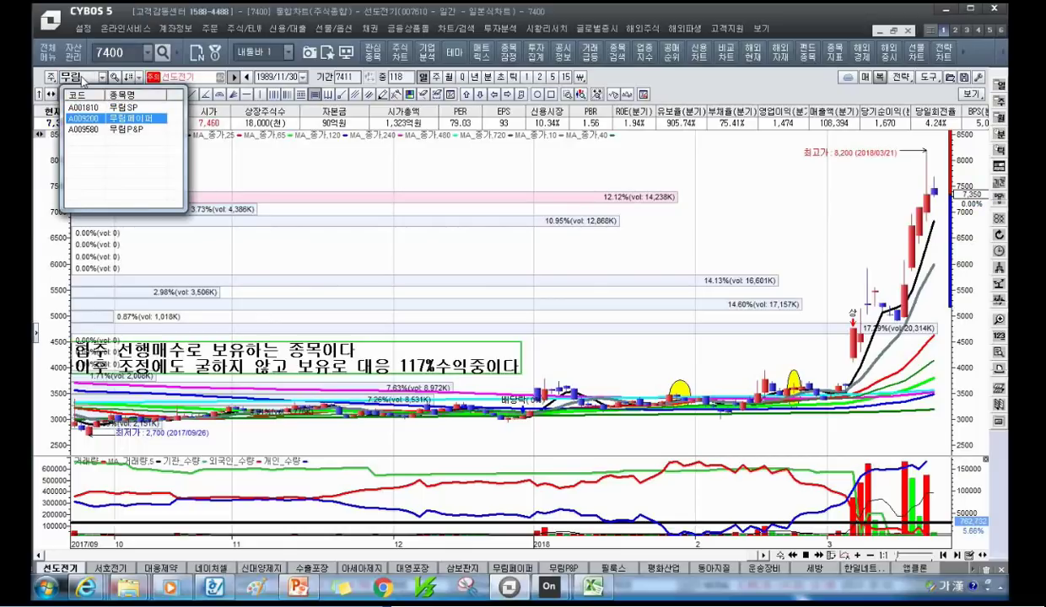
key("Down")
key("Return")
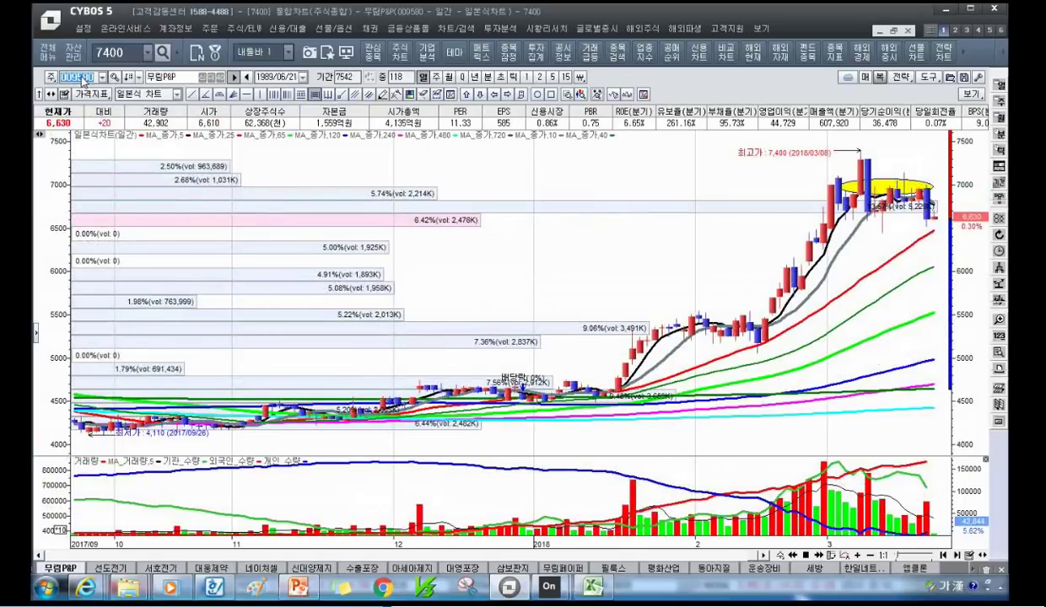
key("BackSpace")
type("016590")
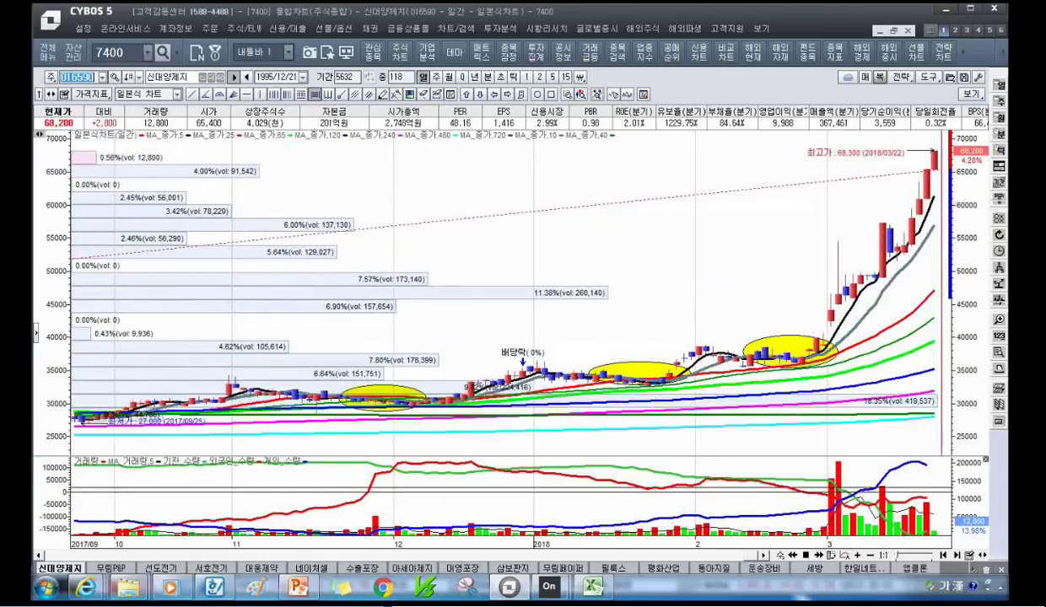
- Load the 삼보판지 daily chart and widen the displayed period to 196 bars
type("삼보판지")
key("Return")
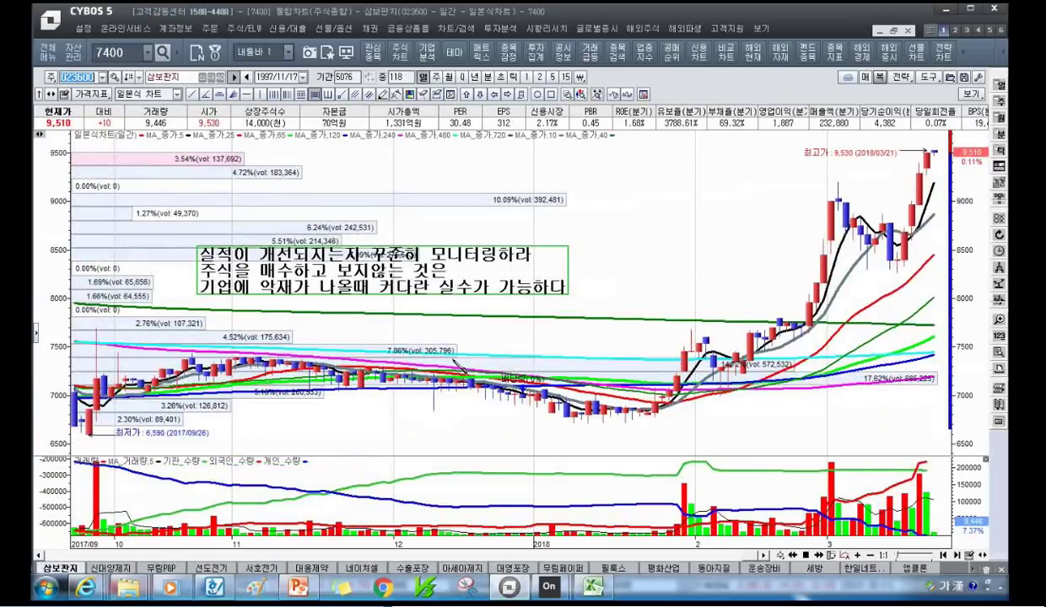
scroll(872, 203, "down", 4)
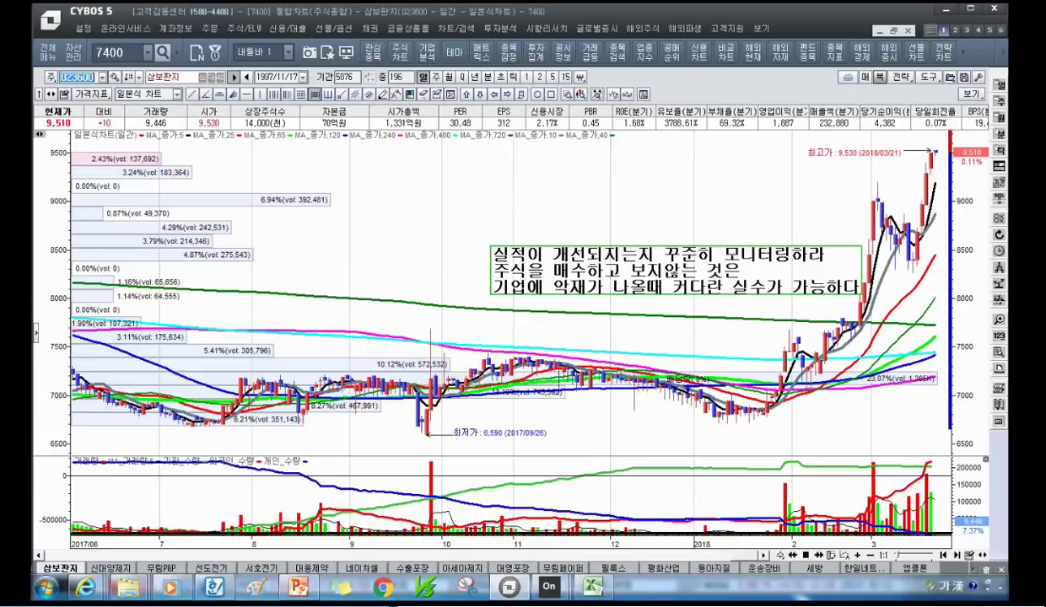
- Switch to PowerPoint and display slide 3, 1주 특강 내용
left_click(299, 585)
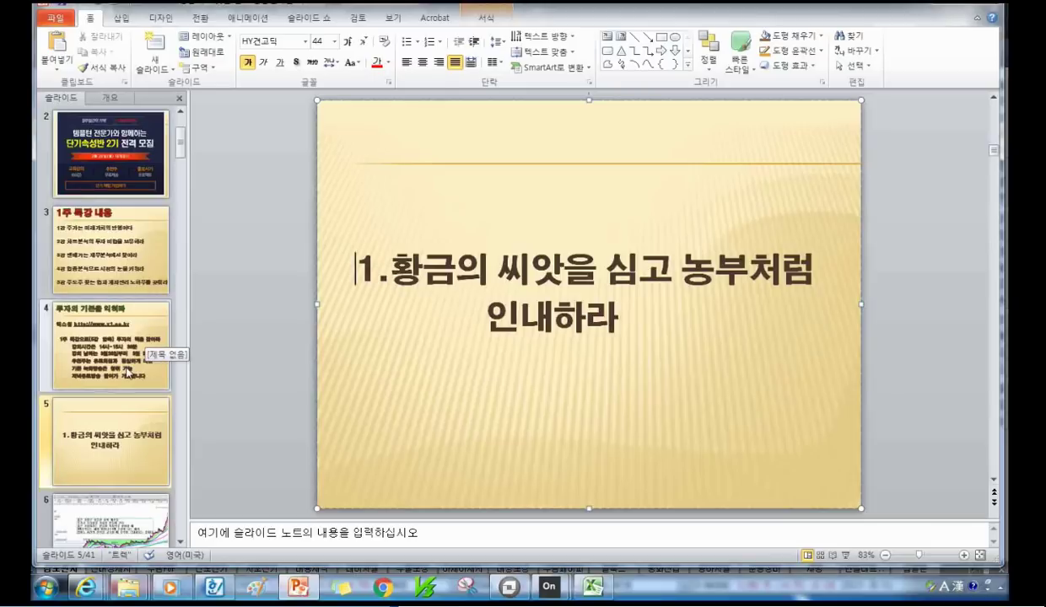
left_click(119, 259)
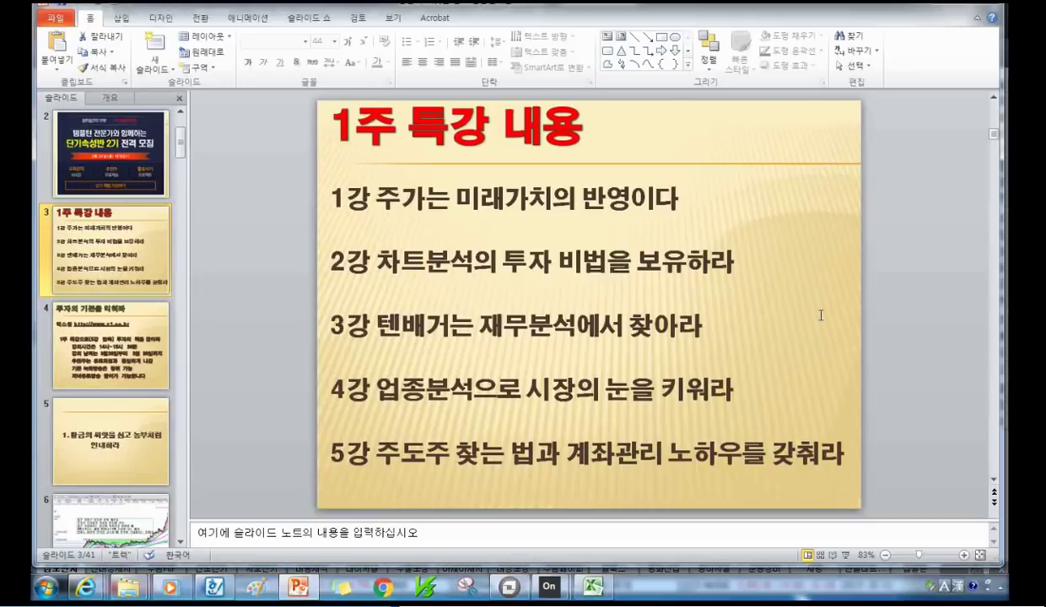
- Return to CYBOS 5, load the 삼화콘덴서 daily chart and widen the displayed period to 905 bars
left_click(509, 586)
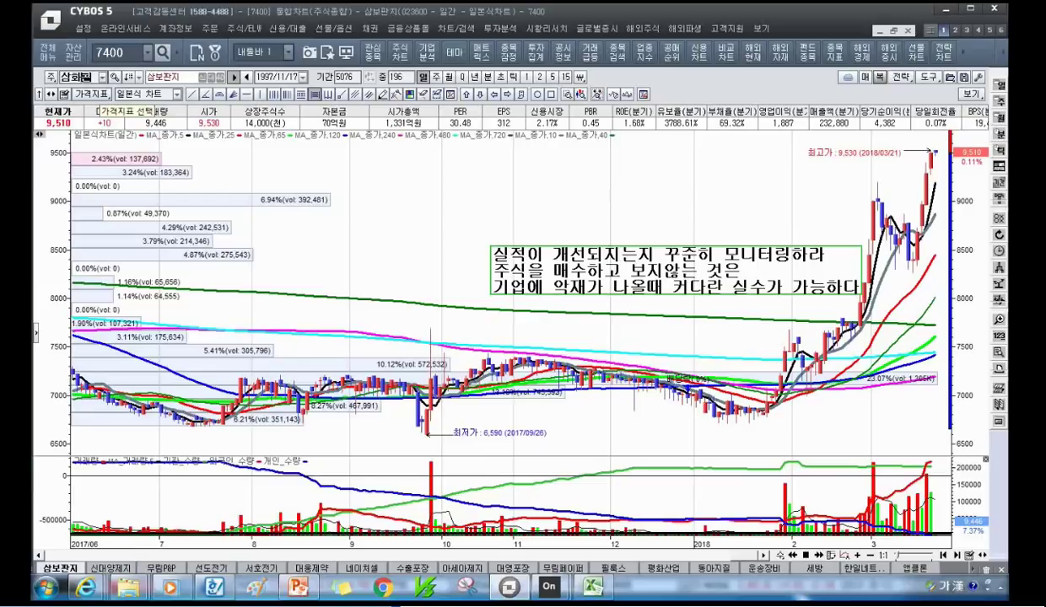
key("Return")
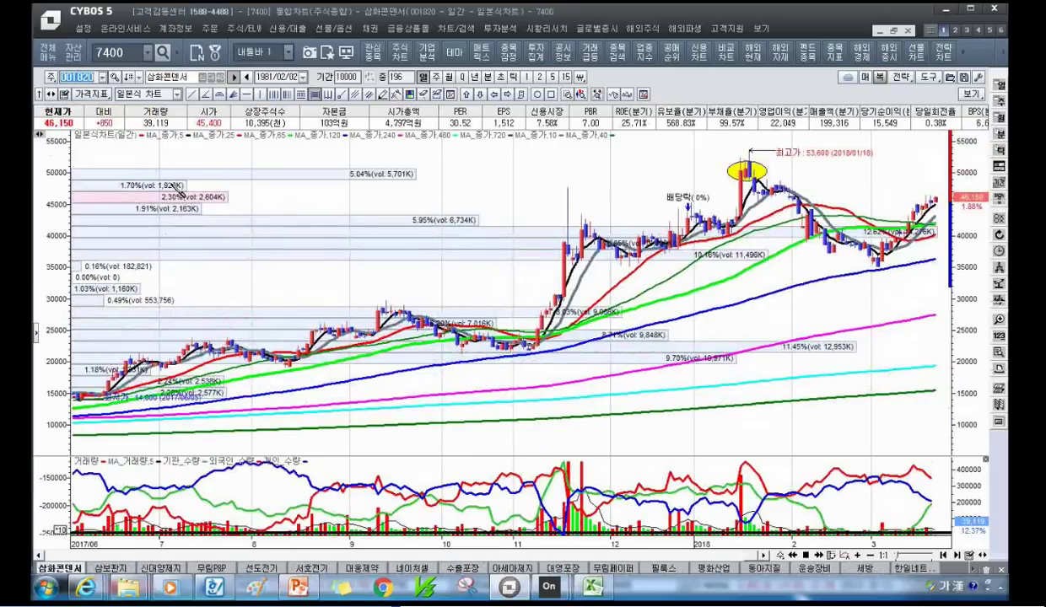
scroll(557, 253, "down", 3)
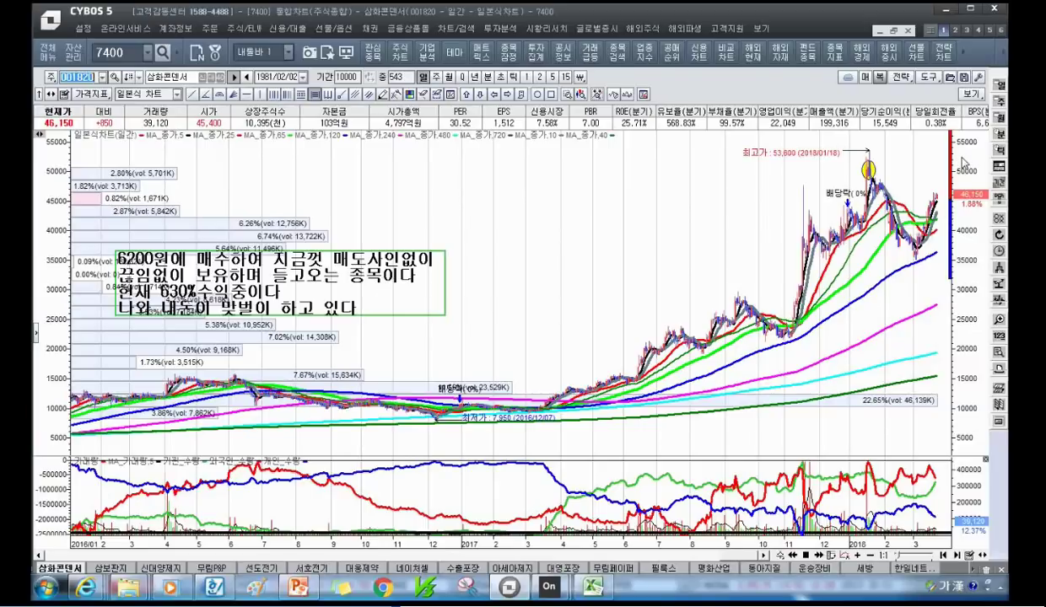
scroll(964, 165, "down", 3)
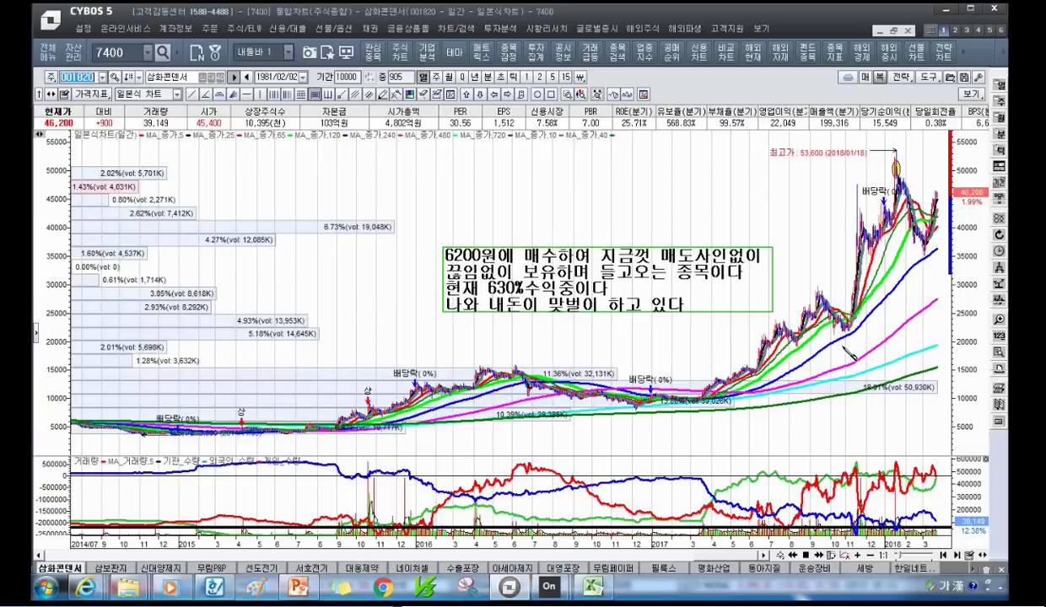
mouse_move(838, 347)
mouse_move(854, 238)
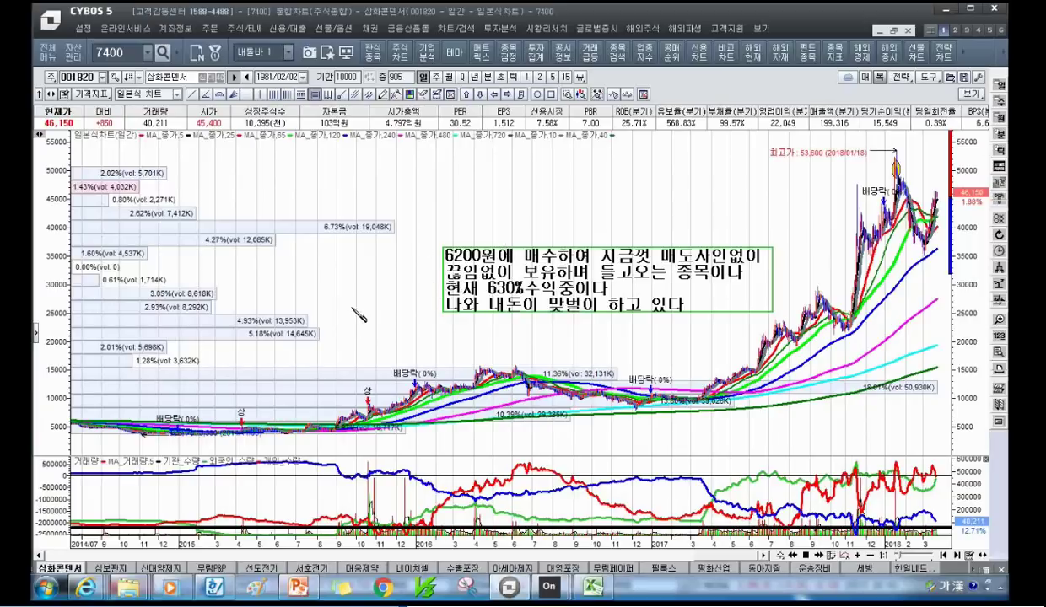
- Narrow the chart to 118 bars, circle the tall January candle near the peak and underline the early March low with the freehand pen
scroll(354, 311, "up", 5)
scroll(403, 331, "down", 2)
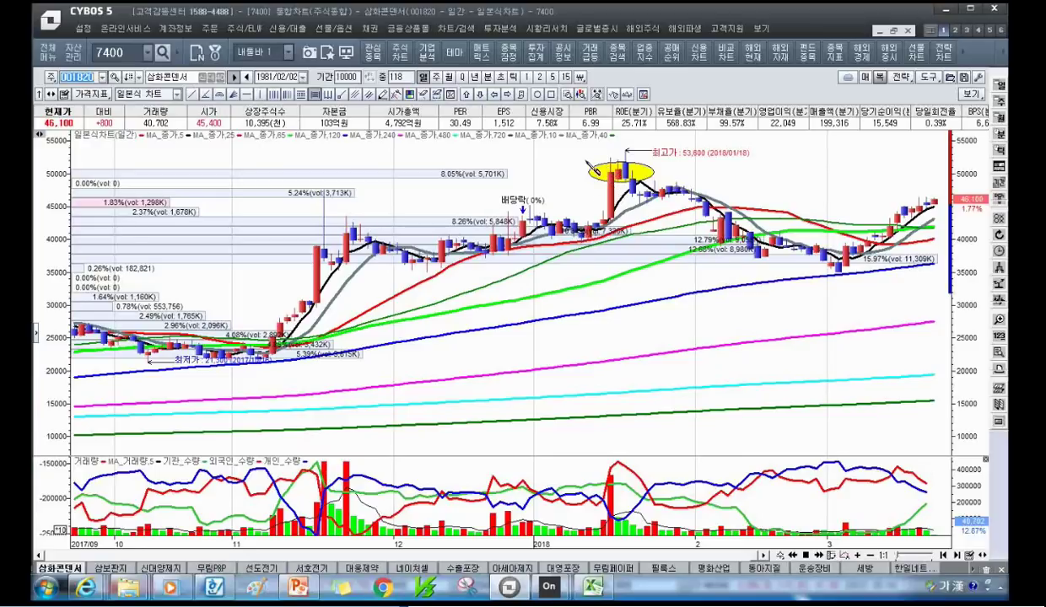
mouse_move(608, 179)
left_mouse_down()
mouse_move(618, 179)
mouse_move(599, 178)
mouse_move(613, 168)
left_mouse_up()
left_click(382, 94)
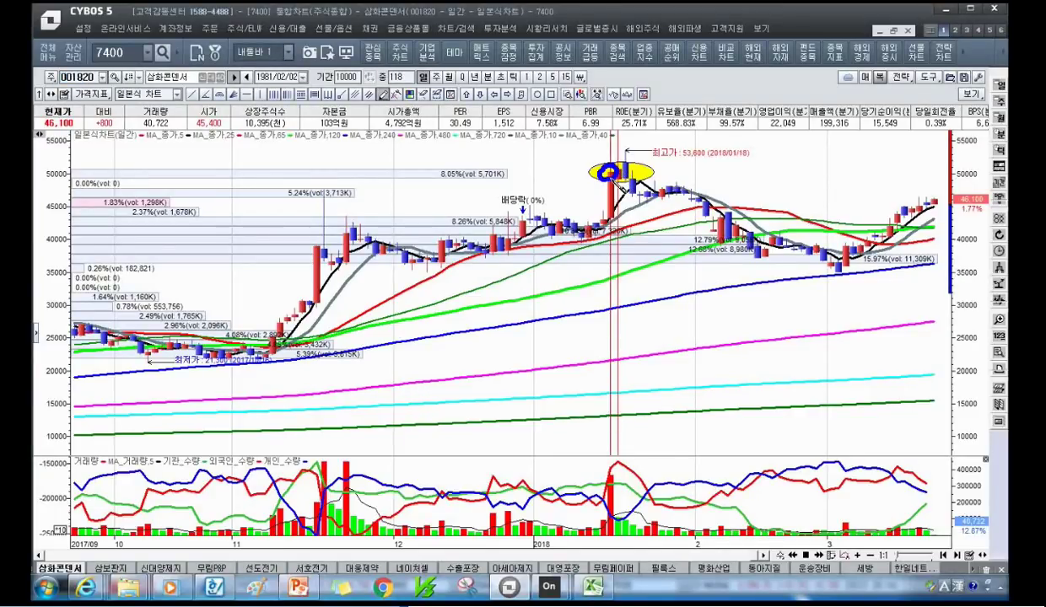
left_click_drag(831, 272, 871, 272)
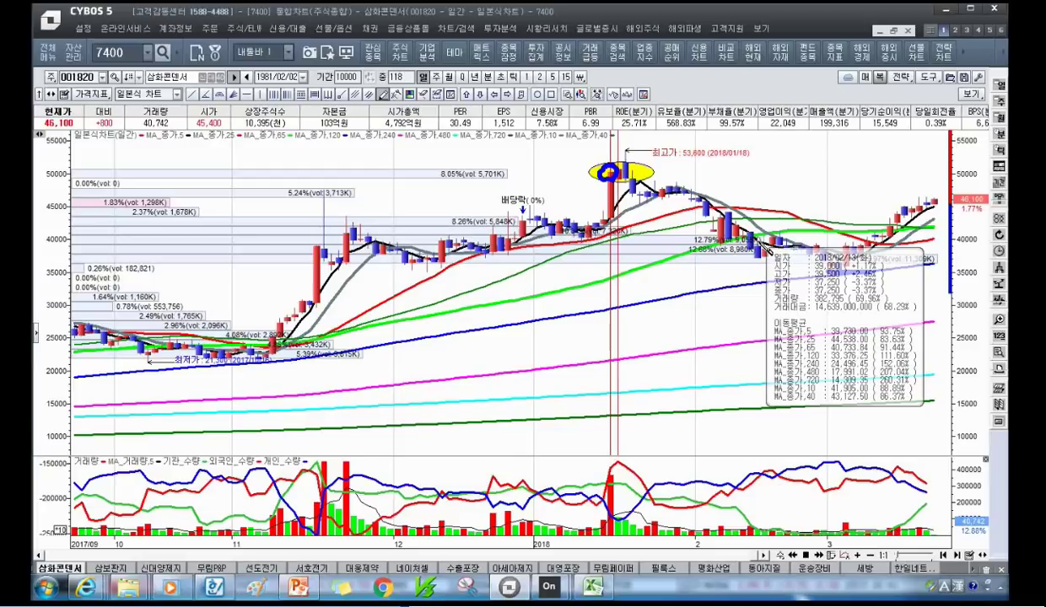
mouse_move(939, 213)
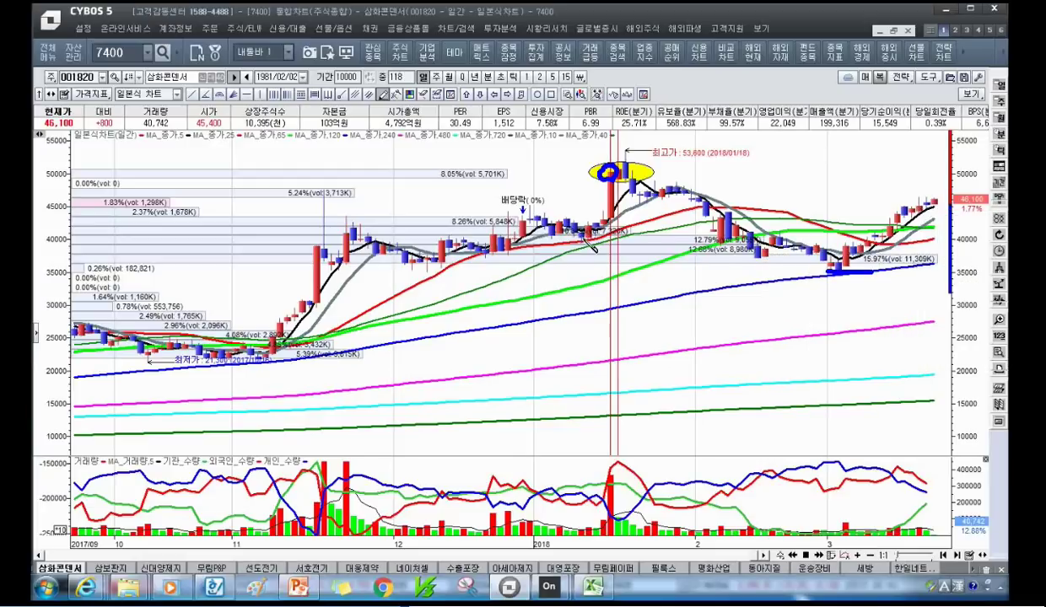
- Mark the December and January lows, a horizontal support line into March, the November surge and the early February drop in freehand
mouse_move(579, 226)
left_mouse_down()
mouse_move(567, 248)
mouse_move(513, 267)
left_mouse_up()
mouse_move(443, 253)
left_mouse_down()
mouse_move(421, 263)
mouse_move(444, 272)
mouse_move(475, 249)
mouse_move(897, 251)
left_mouse_up()
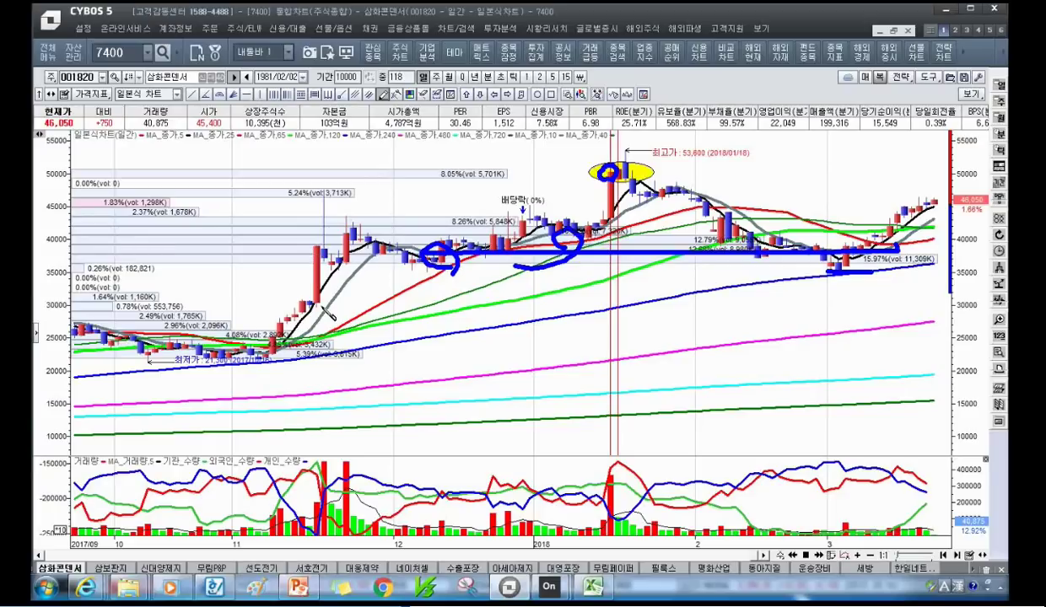
mouse_move(319, 302)
left_mouse_down()
mouse_move(308, 249)
mouse_move(333, 251)
left_mouse_up()
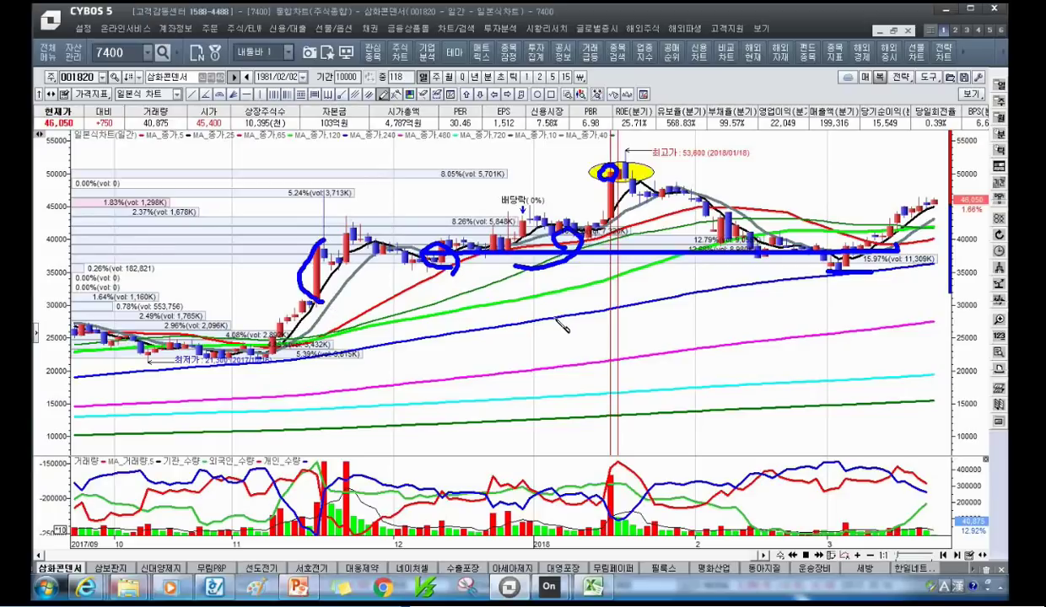
left_click_drag(725, 241, 749, 238)
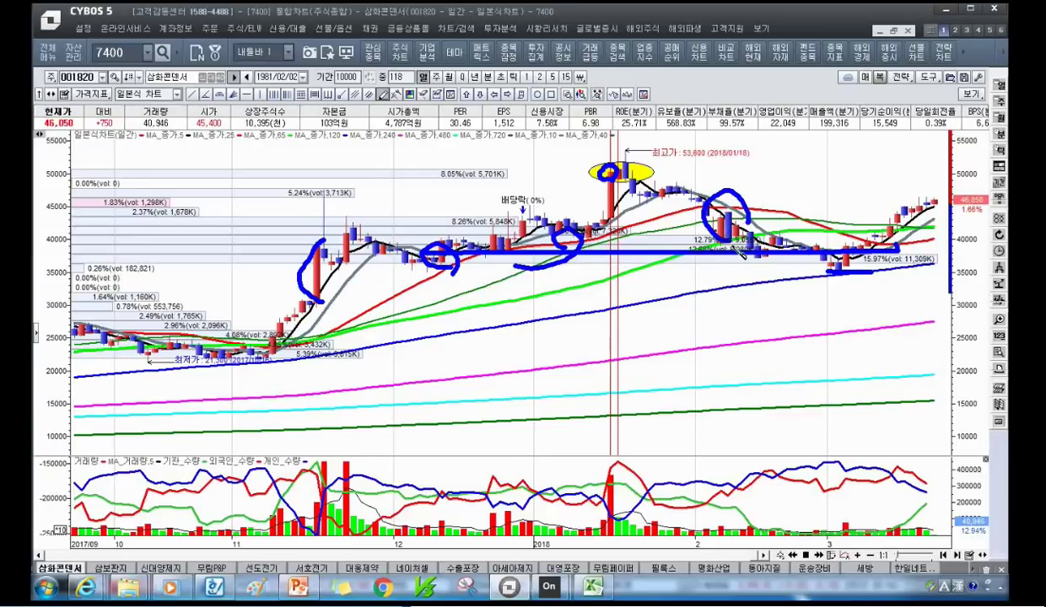
mouse_move(725, 244)
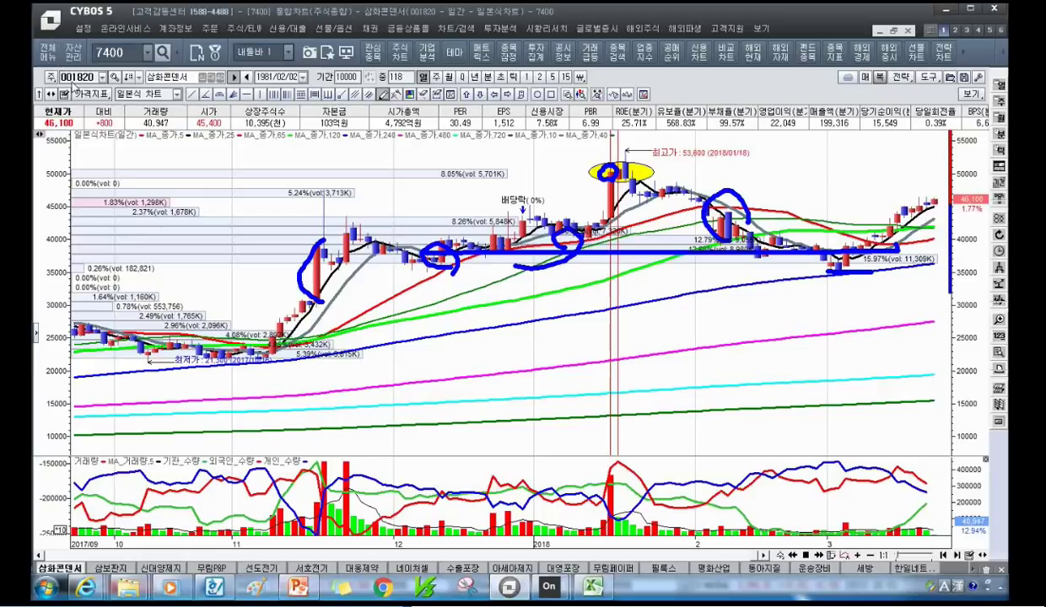
- Load the daily chart of 녹십자랩셀 (144510)
left_click(78, 77)
type("ㅅ")
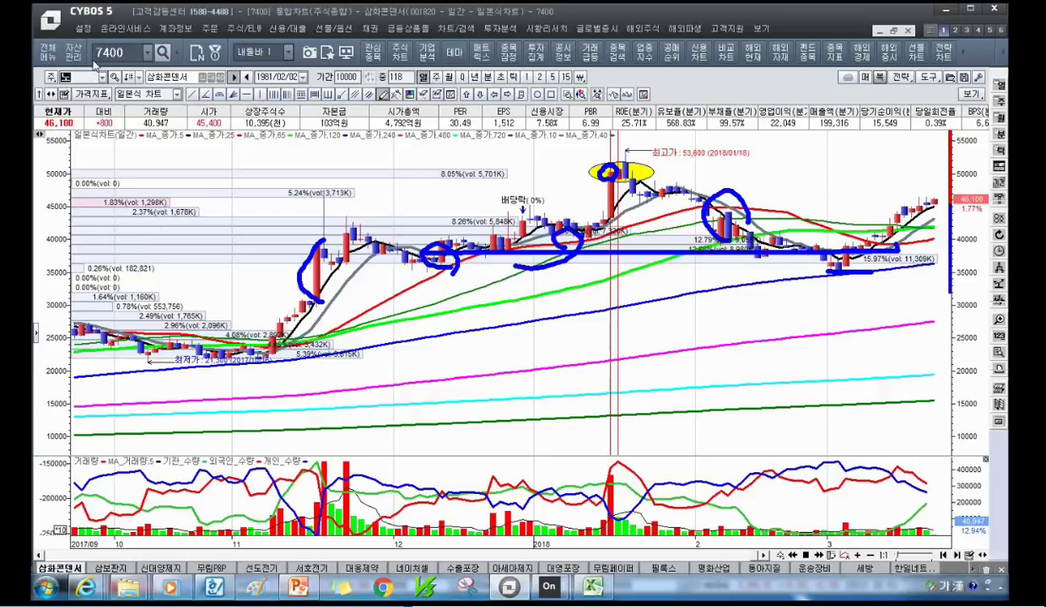
type("녹십실")
key("Return")
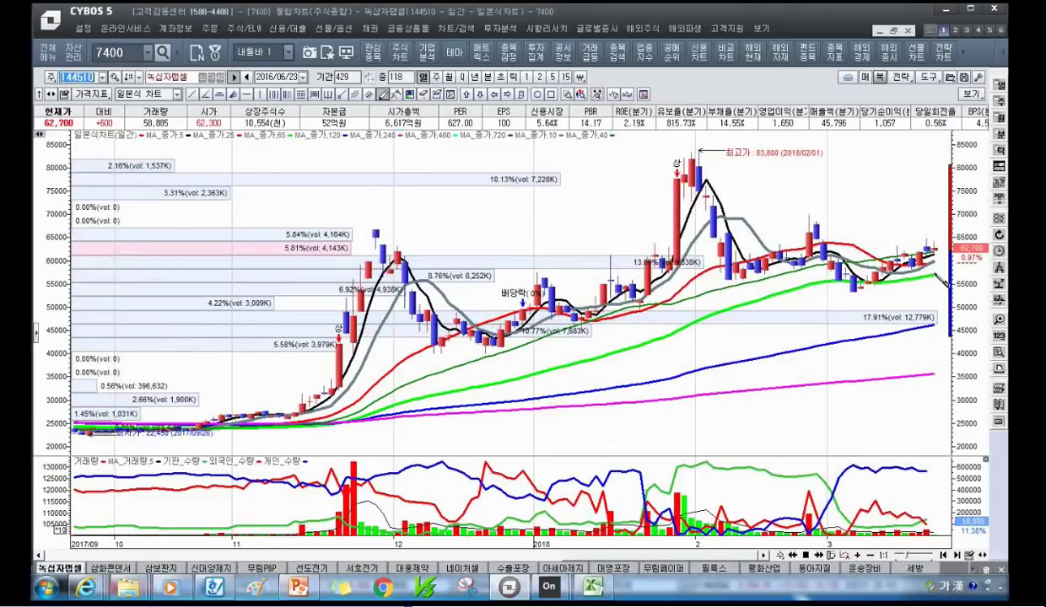
- Mark the early and late December declines in freehand, and draw lines from the second one to the February peak and the latest March candles
mouse_move(414, 295)
left_mouse_down()
mouse_move(402, 319)
mouse_move(426, 318)
mouse_move(388, 310)
left_mouse_up()
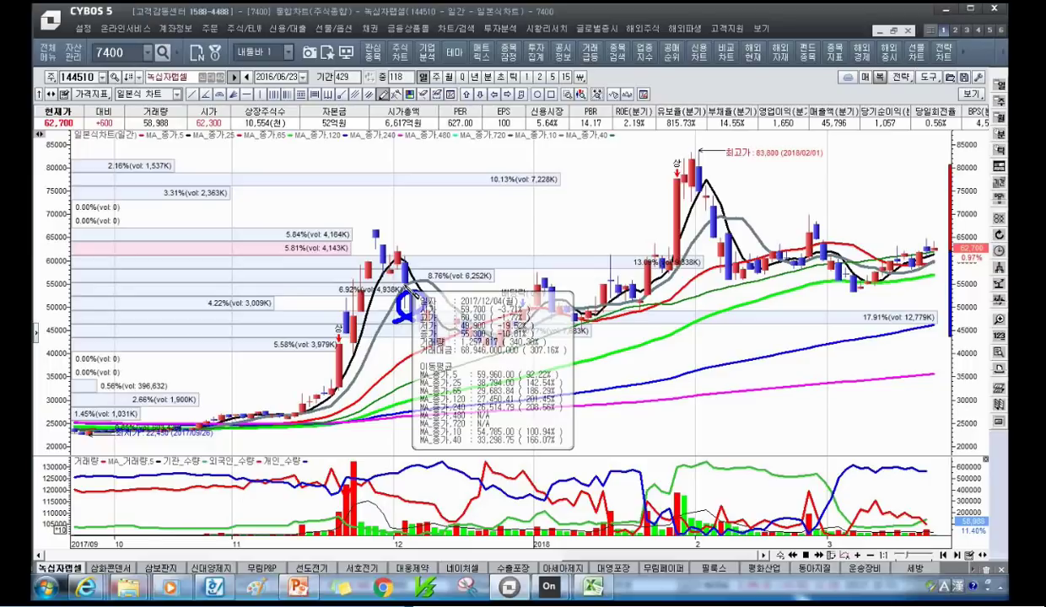
left_click_drag(395, 313, 475, 314)
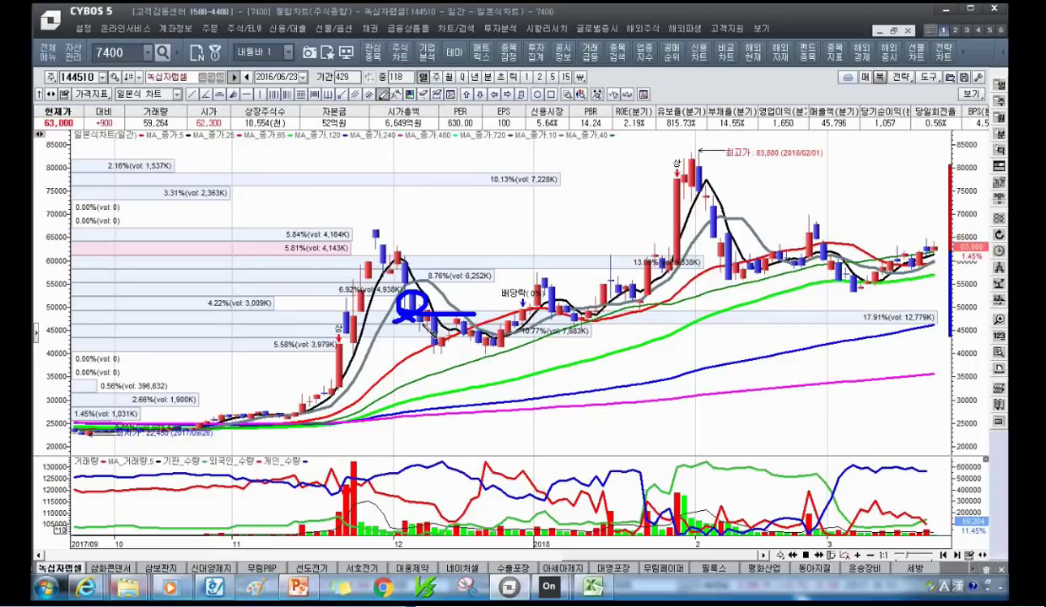
left_click_drag(501, 362, 474, 323)
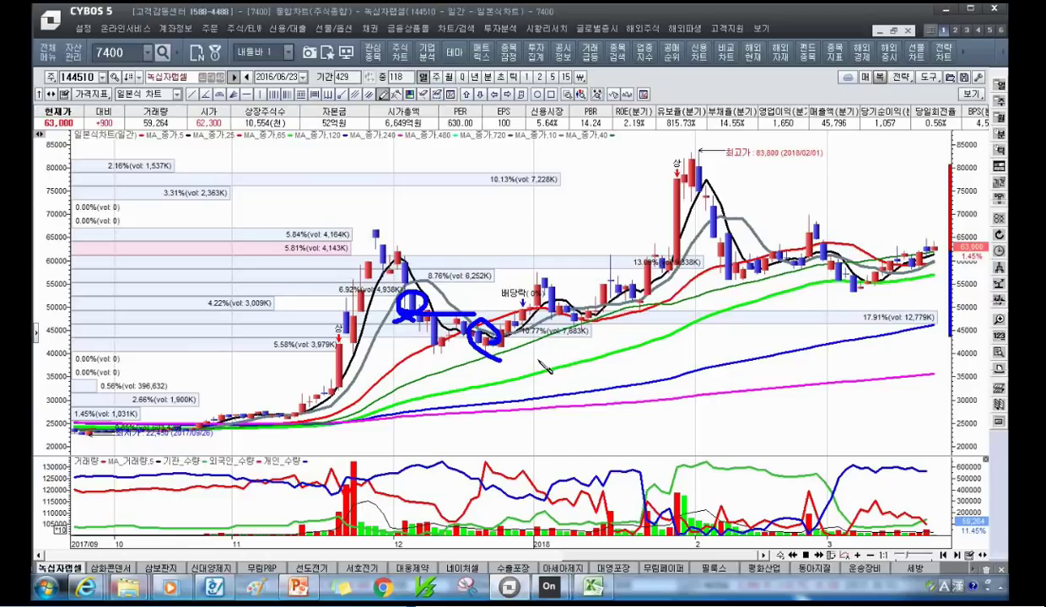
left_click_drag(492, 343, 933, 267)
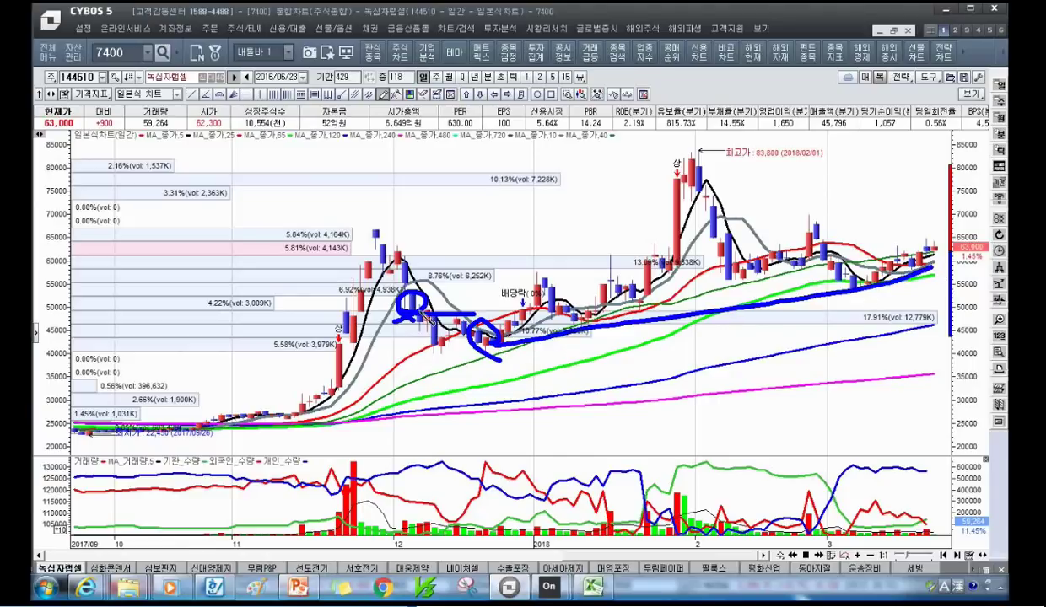
left_click_drag(490, 340, 692, 151)
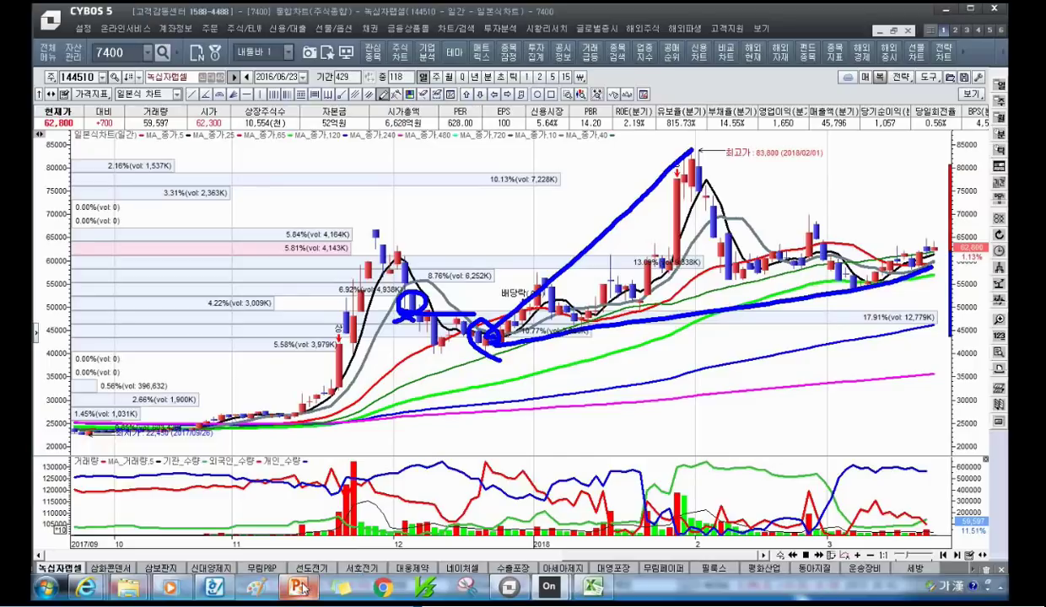
- Switch to PowerPoint and display slide 5, 1.황금의 씨앗을 심고 농부처럼 인내하라
mouse_move(297, 582)
left_click(295, 553)
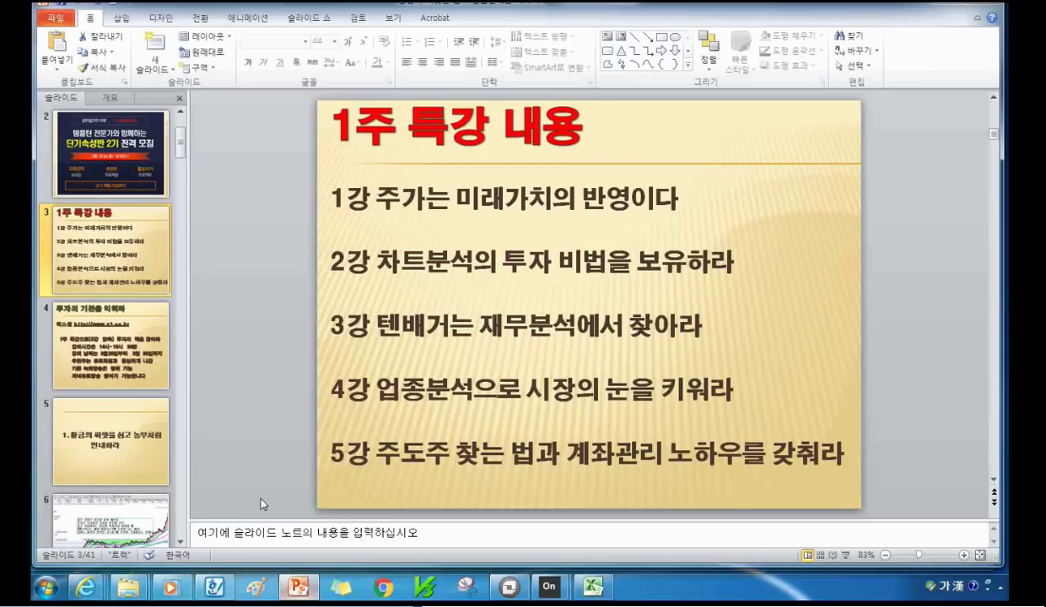
left_click(135, 451)
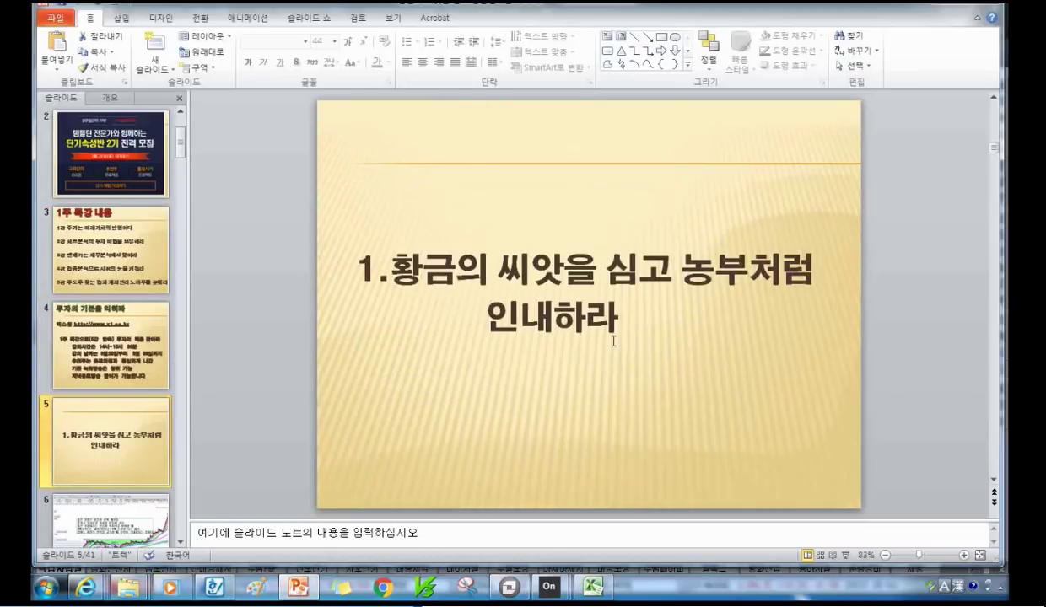